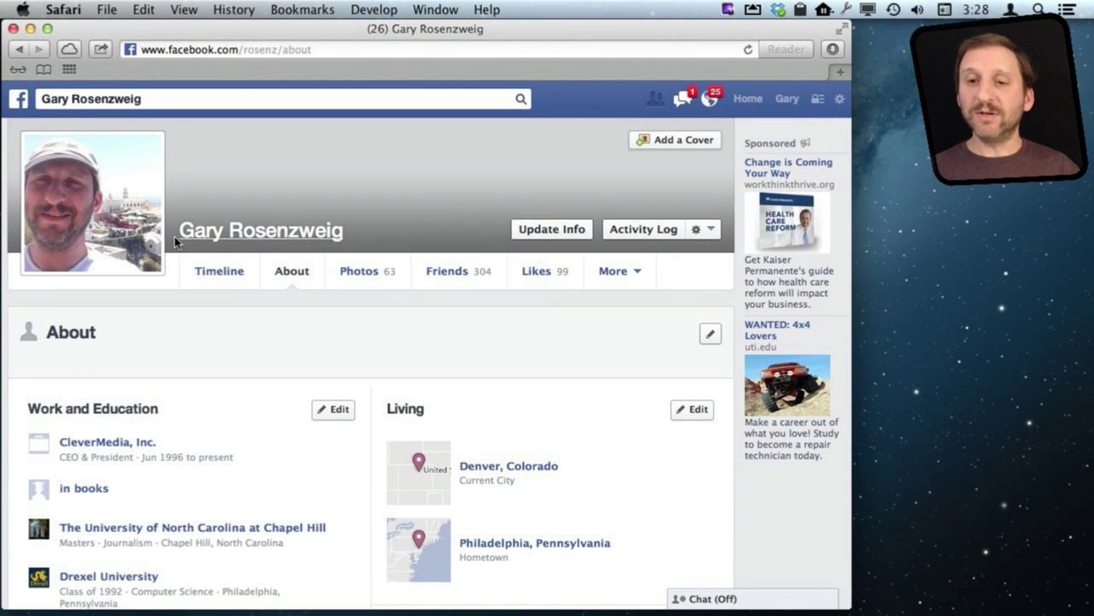
Choose Upload Photo... from the Edit Profile Picture menu to open the file chooser
mouse_move(82, 260)
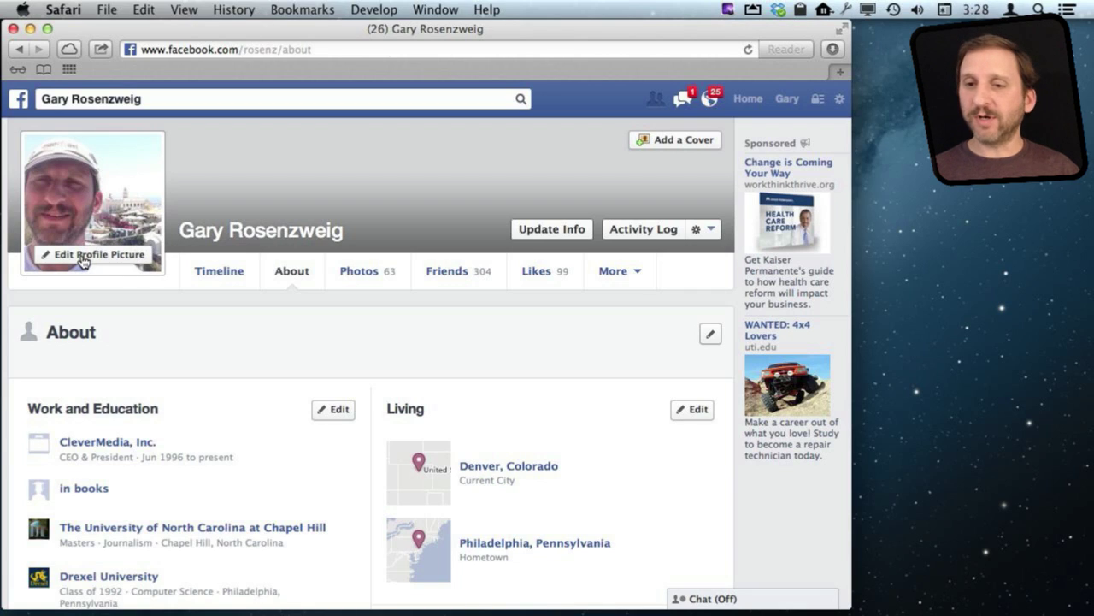
left_click(83, 255)
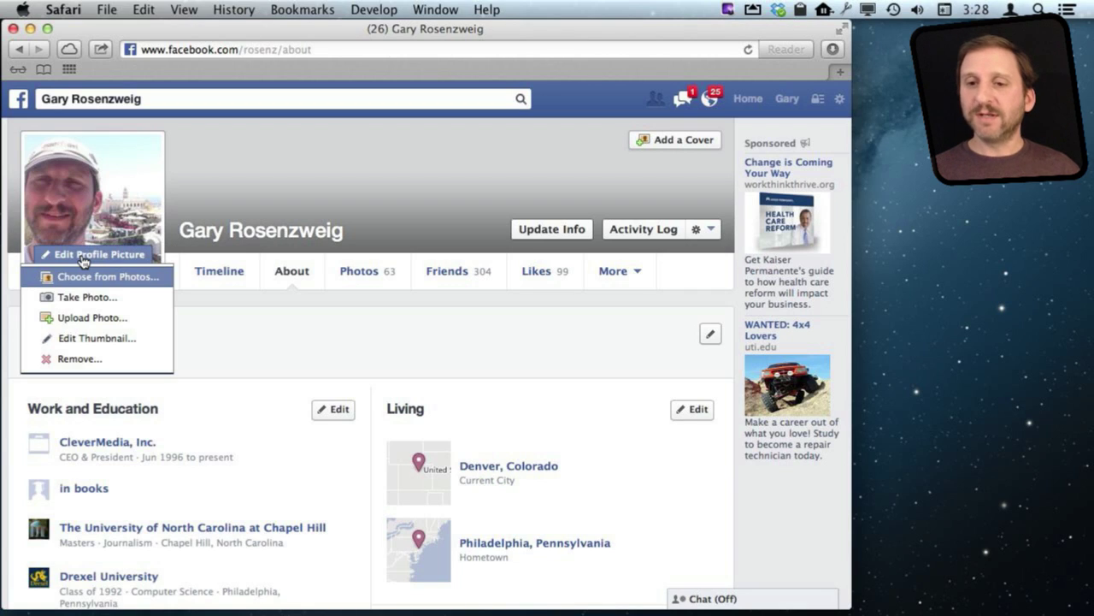
left_click(98, 322)
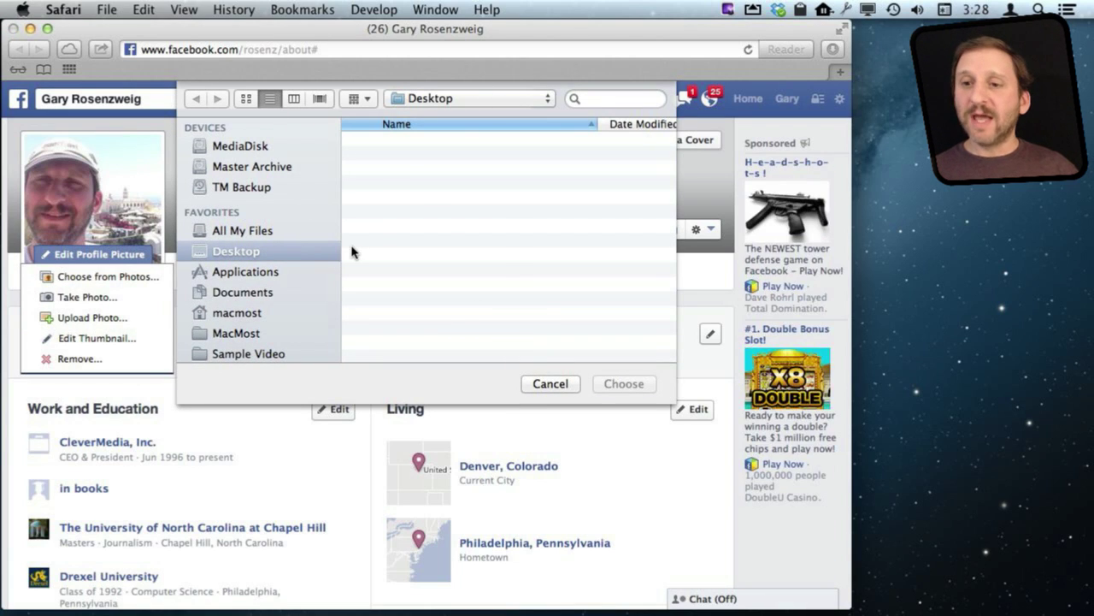
Open Documents > Pics and select IMG_1526.JPG after first picking IMG_0010.JPG
left_click(256, 292)
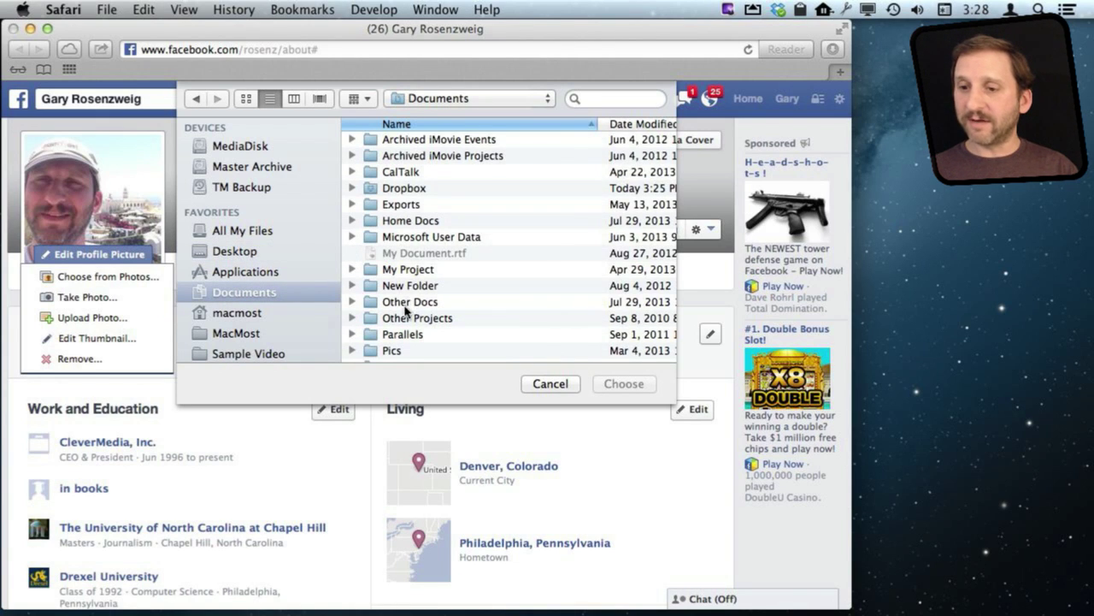
double_click(401, 353)
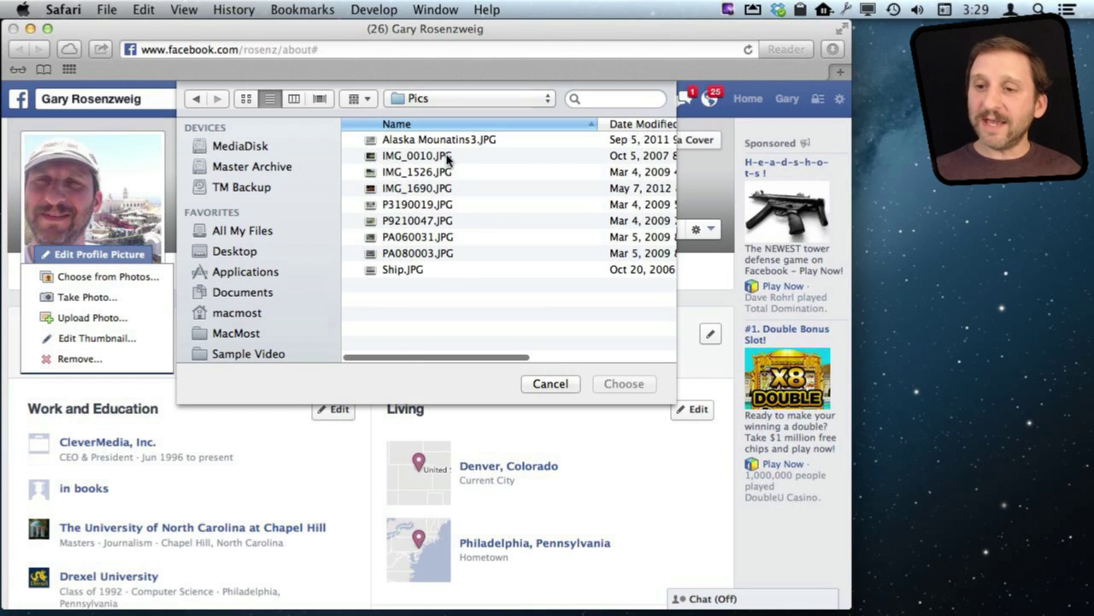
left_click(400, 161)
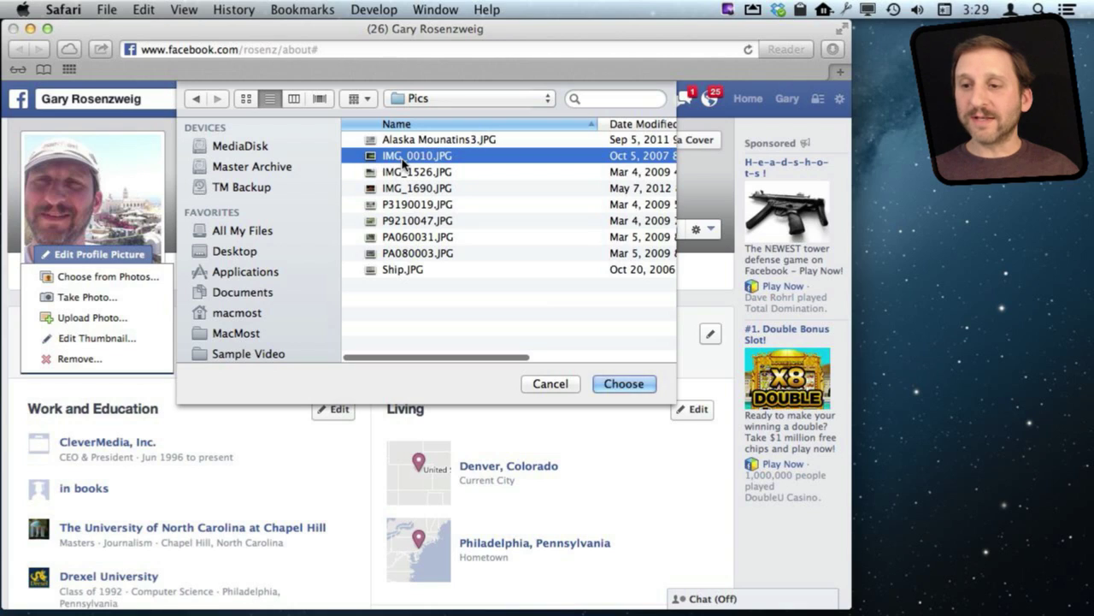
left_click(390, 175)
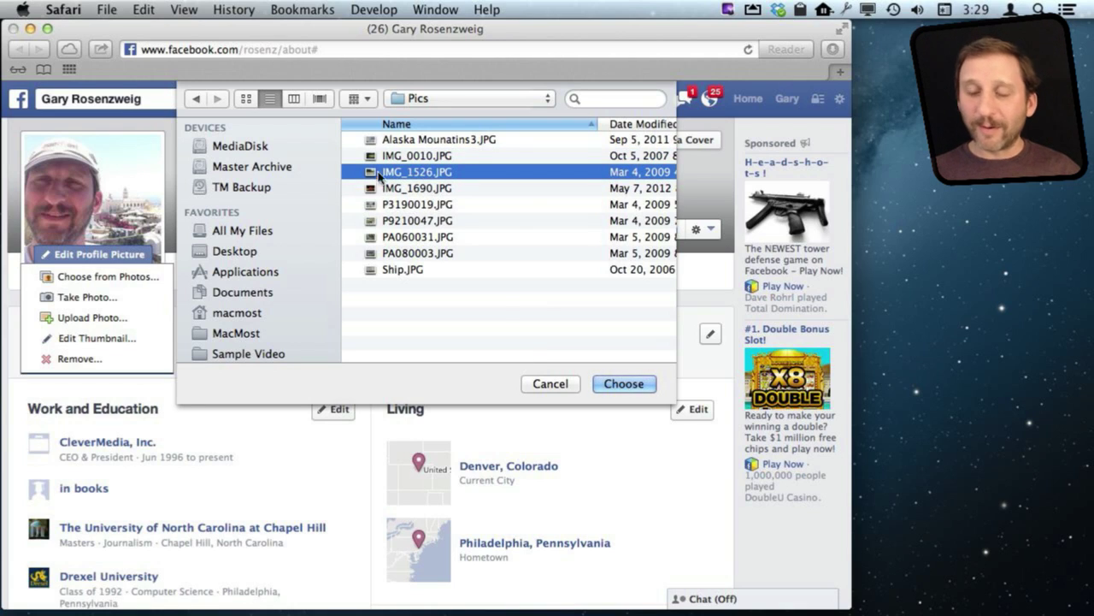
Switch to column view and enlarge the dialog and its preview column
left_click(294, 99)
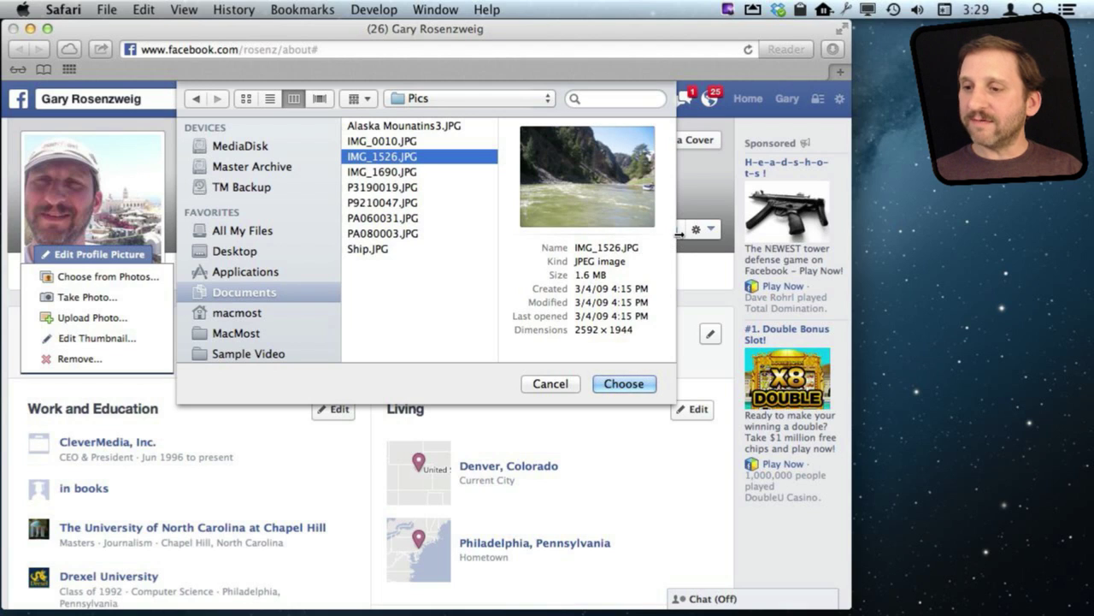
left_click_drag(678, 233, 737, 238)
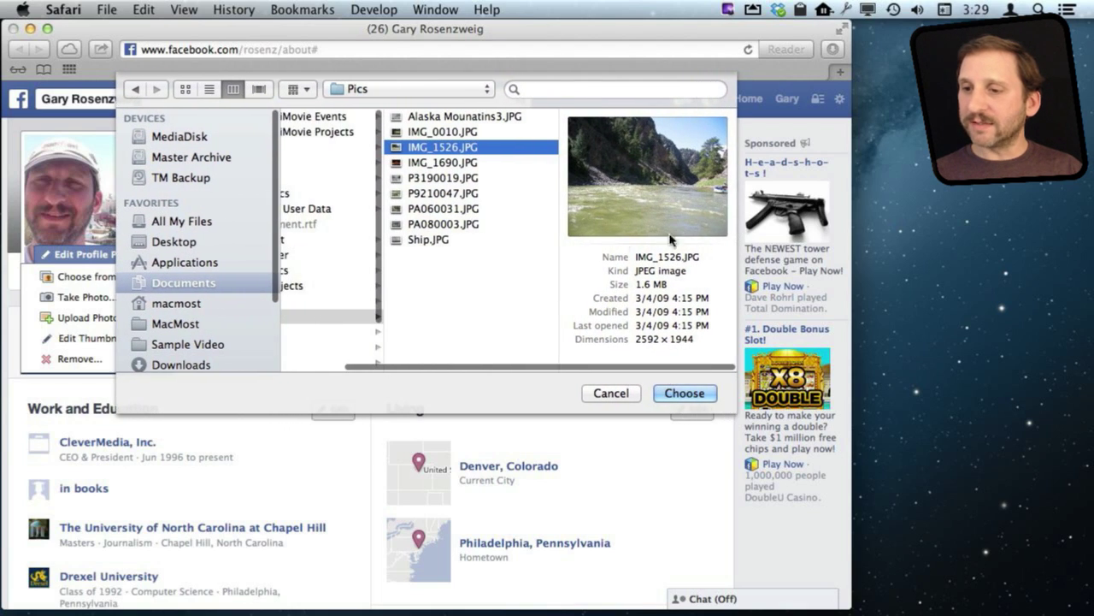
left_click_drag(565, 245, 510, 237)
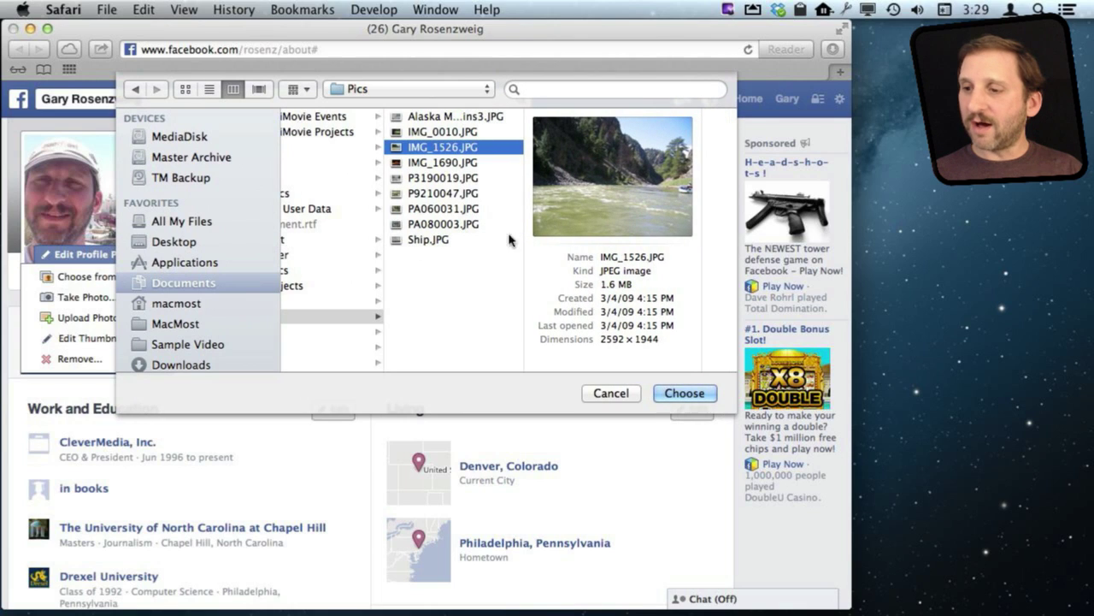
left_click_drag(701, 242, 806, 245)
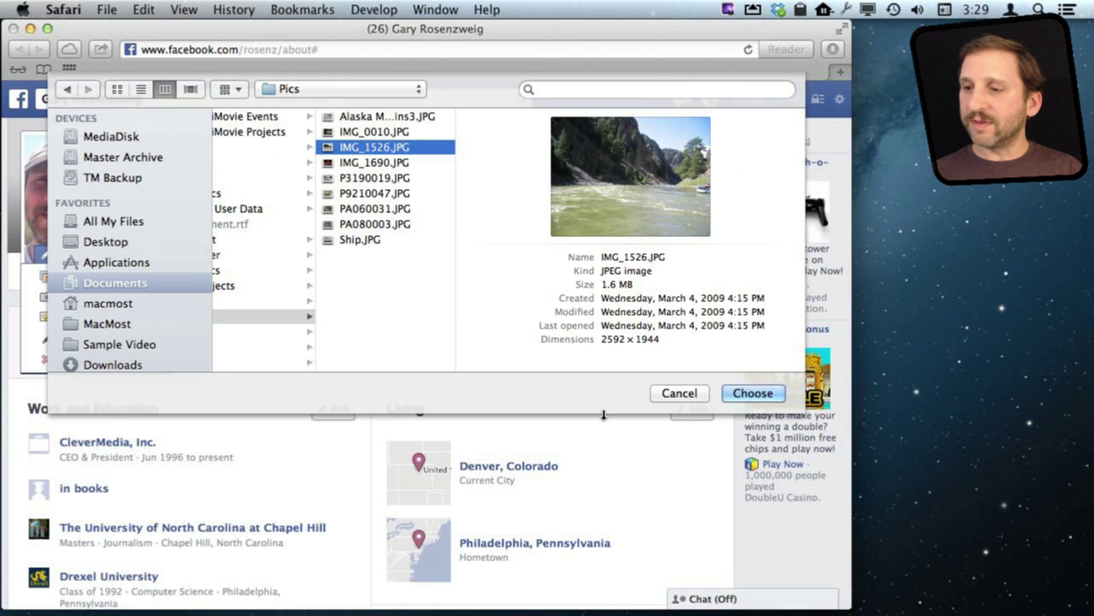
left_click_drag(599, 440, 592, 508)
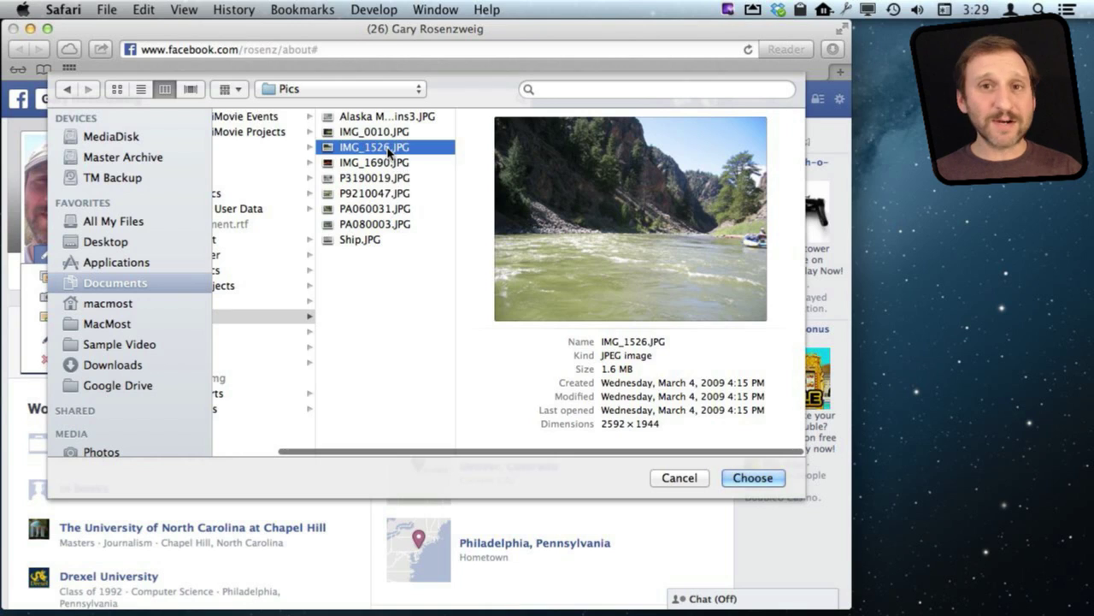
Move down two photos to the snowy street photo P3190019.JPG, then switch to icon view
key("Down")
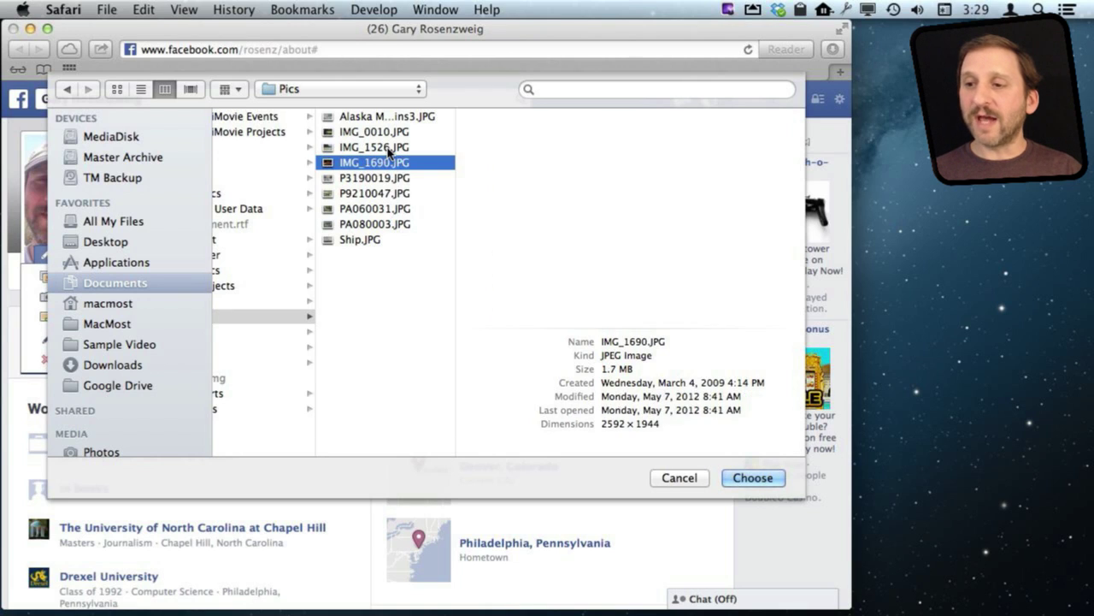
key("Down")
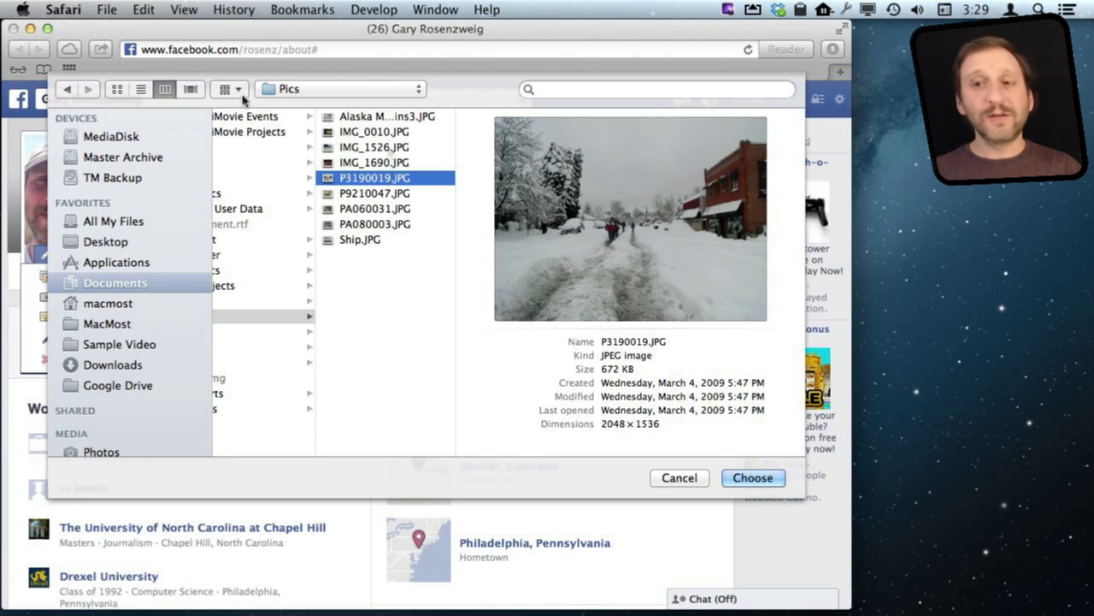
left_click(117, 90)
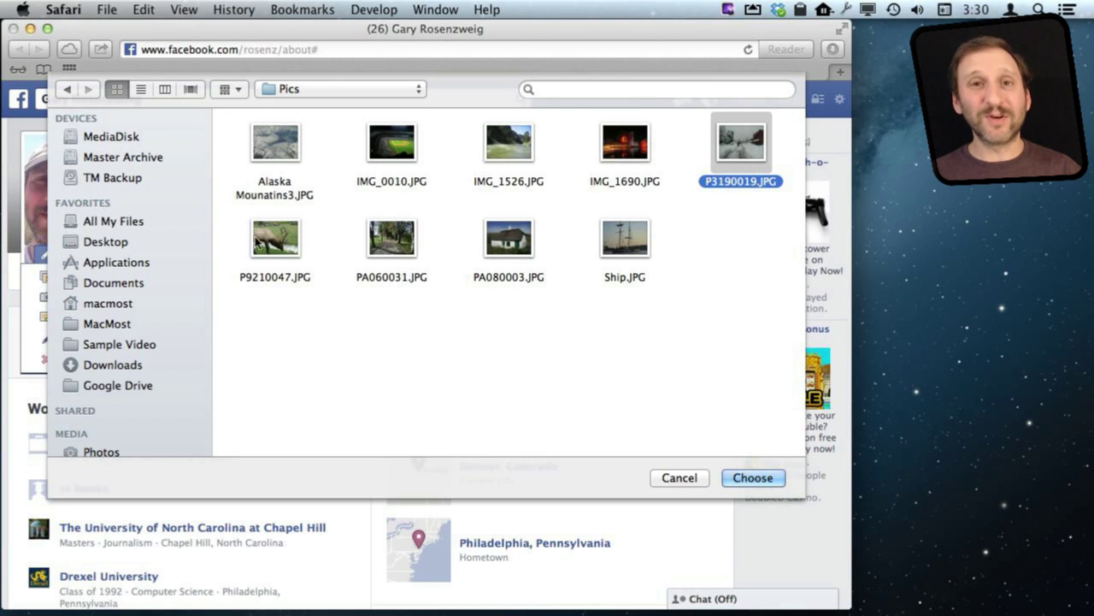
Switch the Open dialog to Cover Flow view
left_click(191, 89)
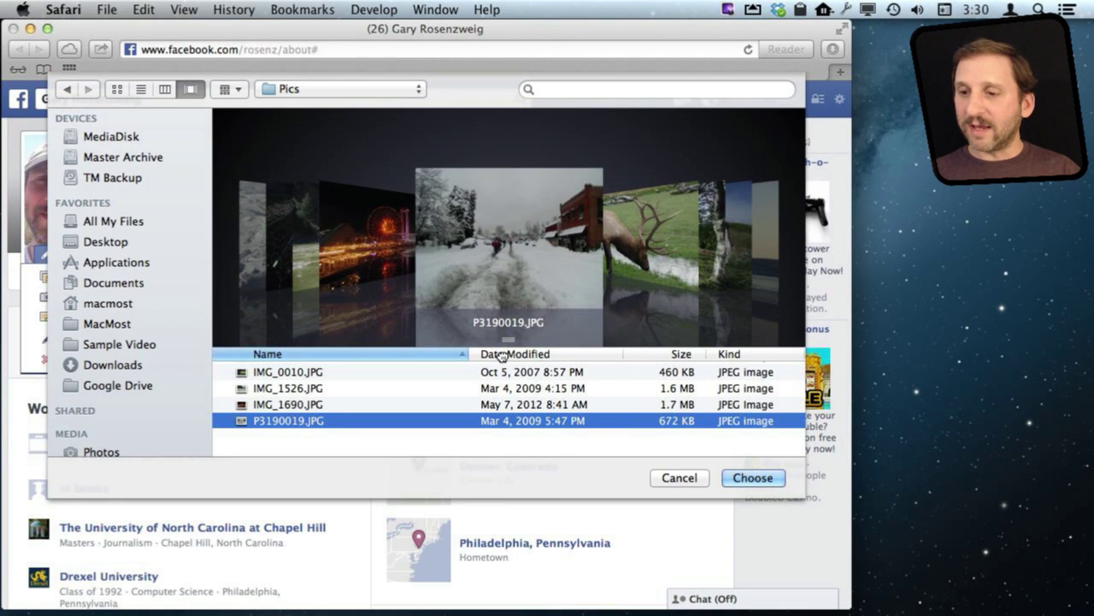
Flip through Cover Flow to the tree-lined path PA060031.JPG, then return to list view
left_click_drag(506, 340, 506, 374)
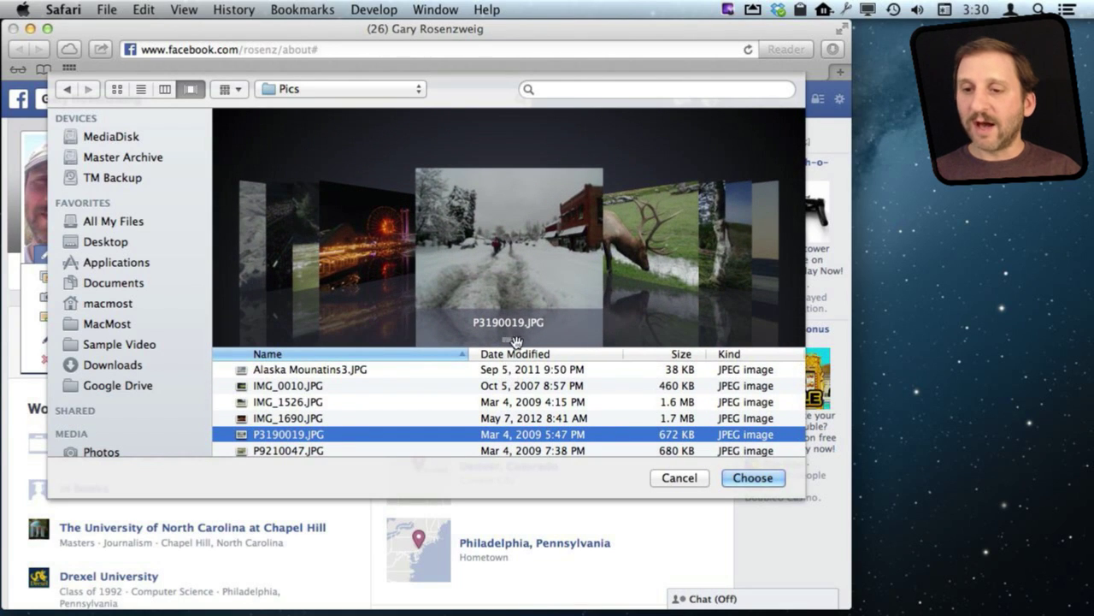
key("Up")
key("Up")
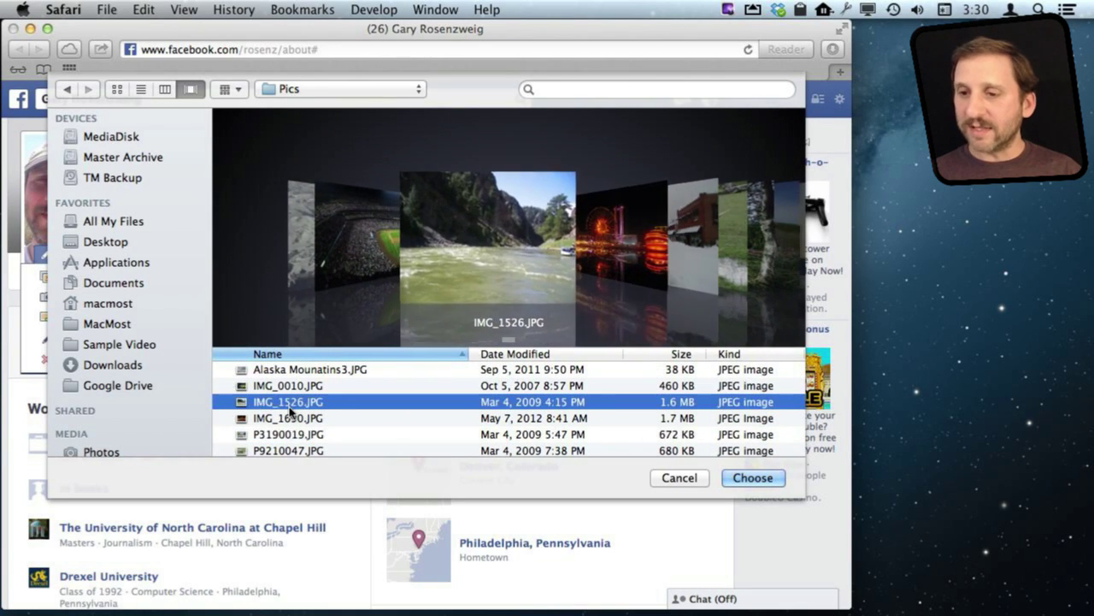
key("Down")
key("Down")
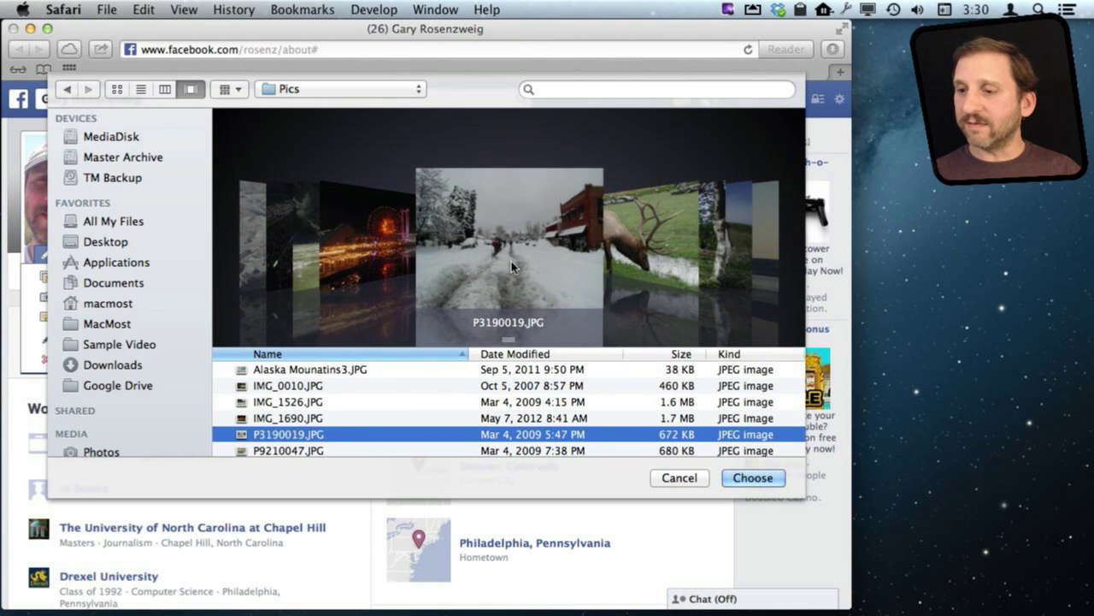
left_click(654, 250)
left_click(673, 247)
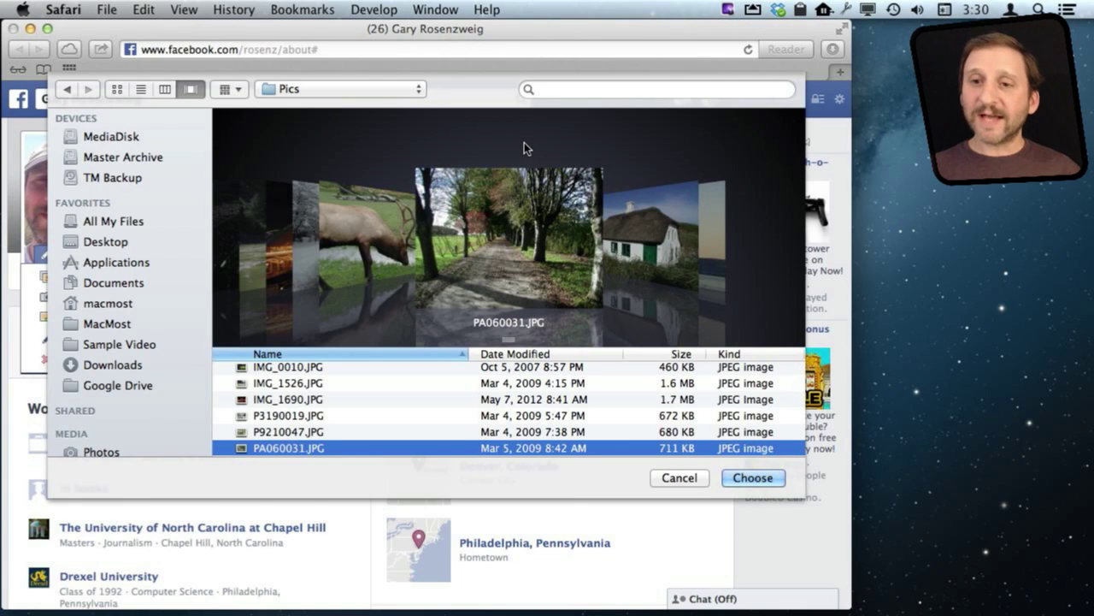
left_click(141, 89)
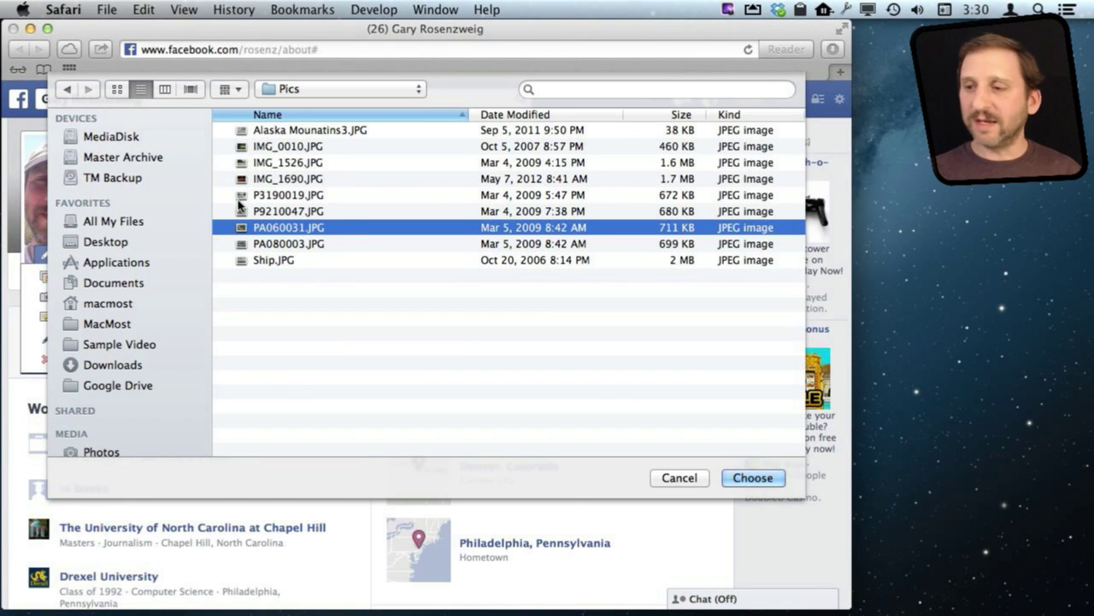
left_click(277, 132)
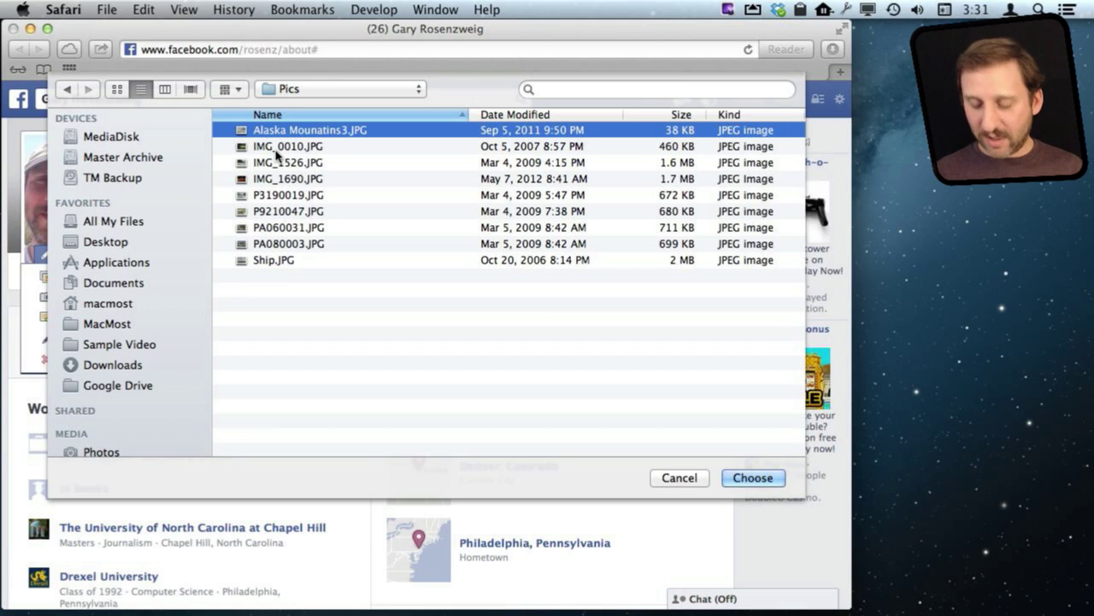
key("space")
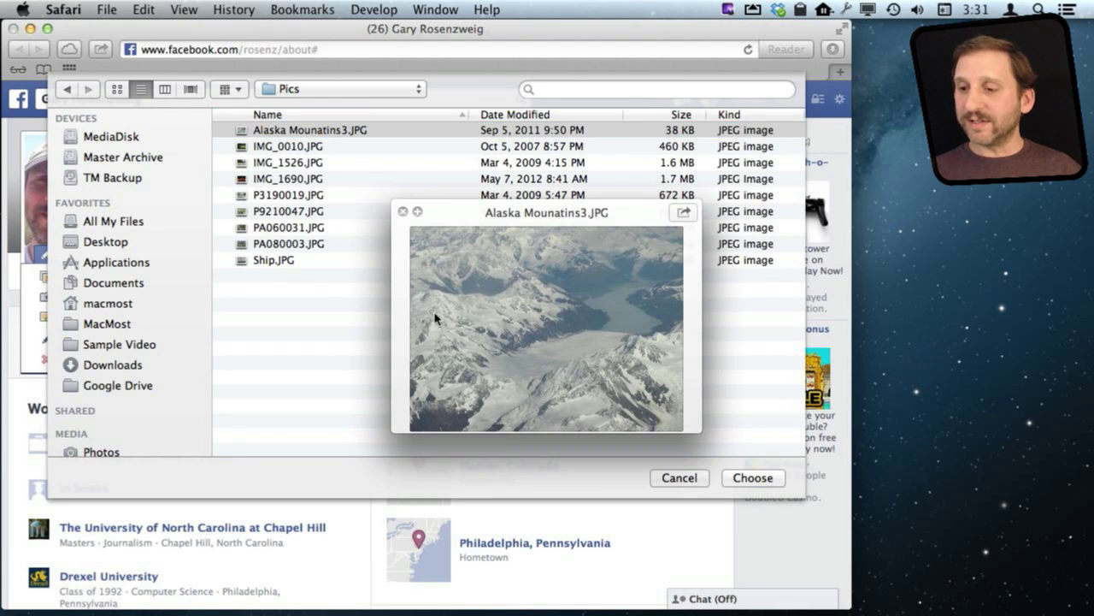
left_click_drag(699, 433, 951, 586)
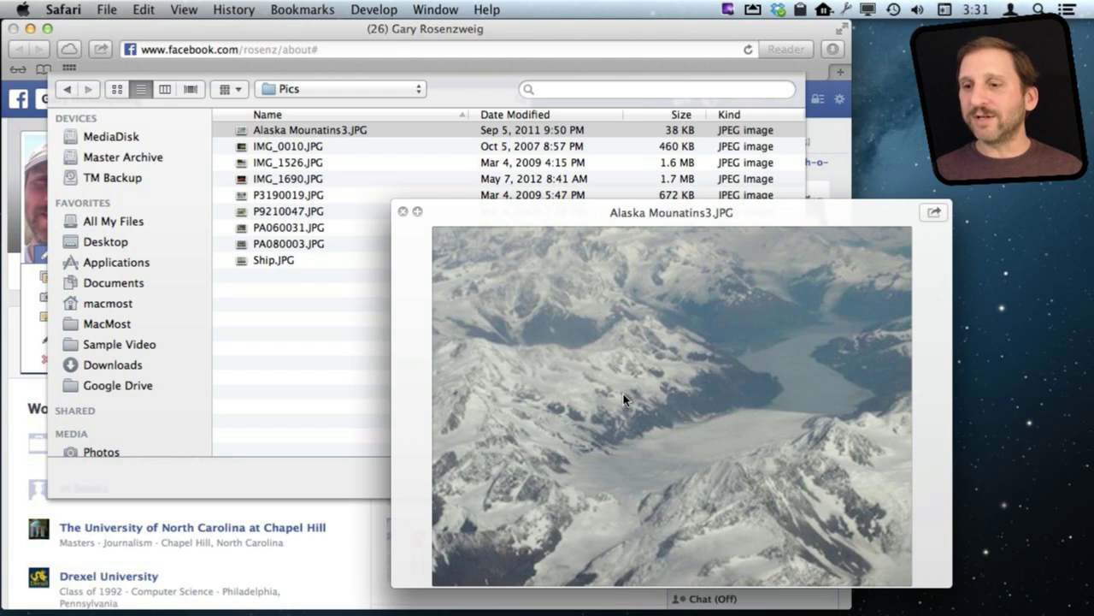
key("Down")
key("Down")
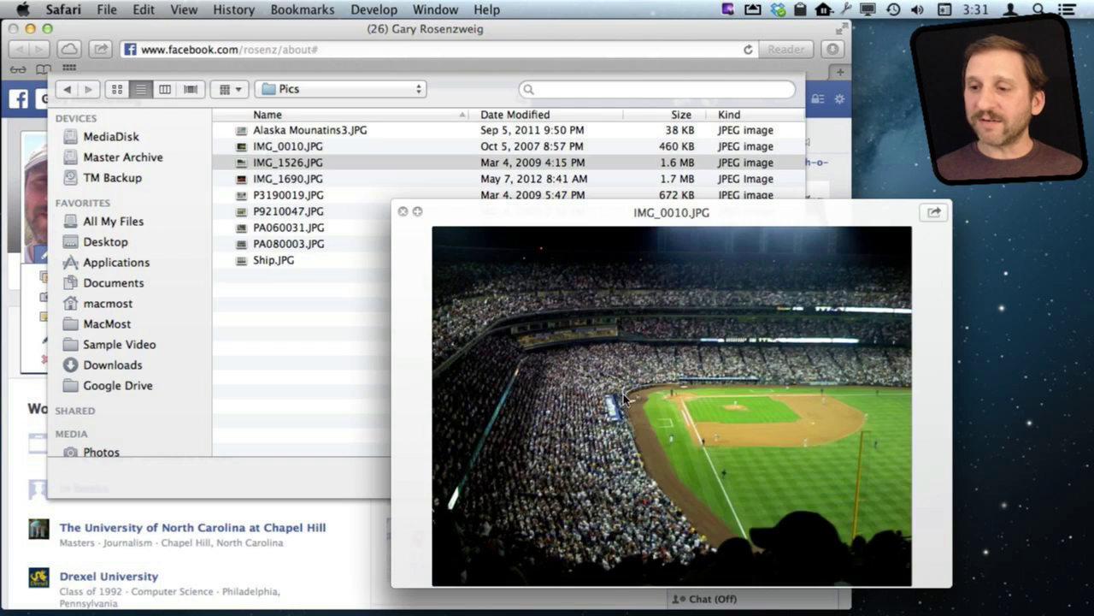
key("Down")
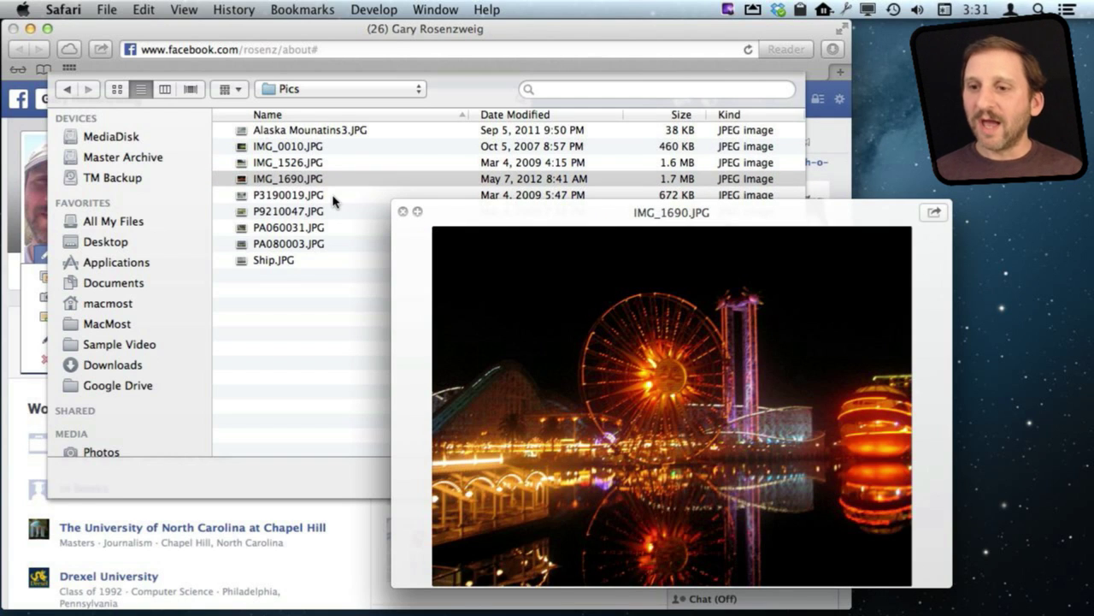
key("Down")
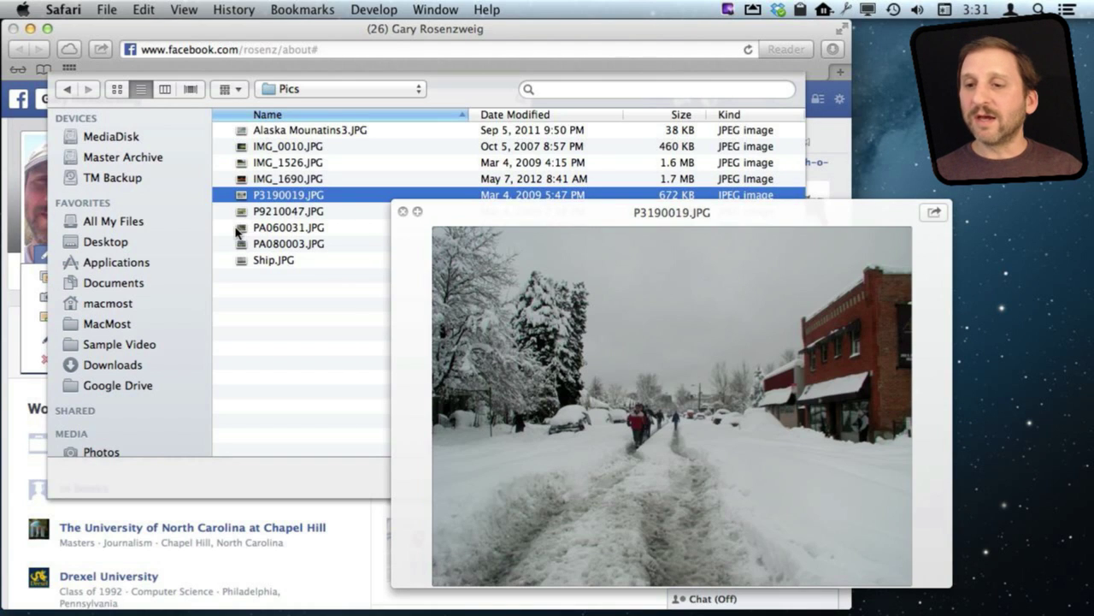
left_click(237, 227)
left_click(275, 246)
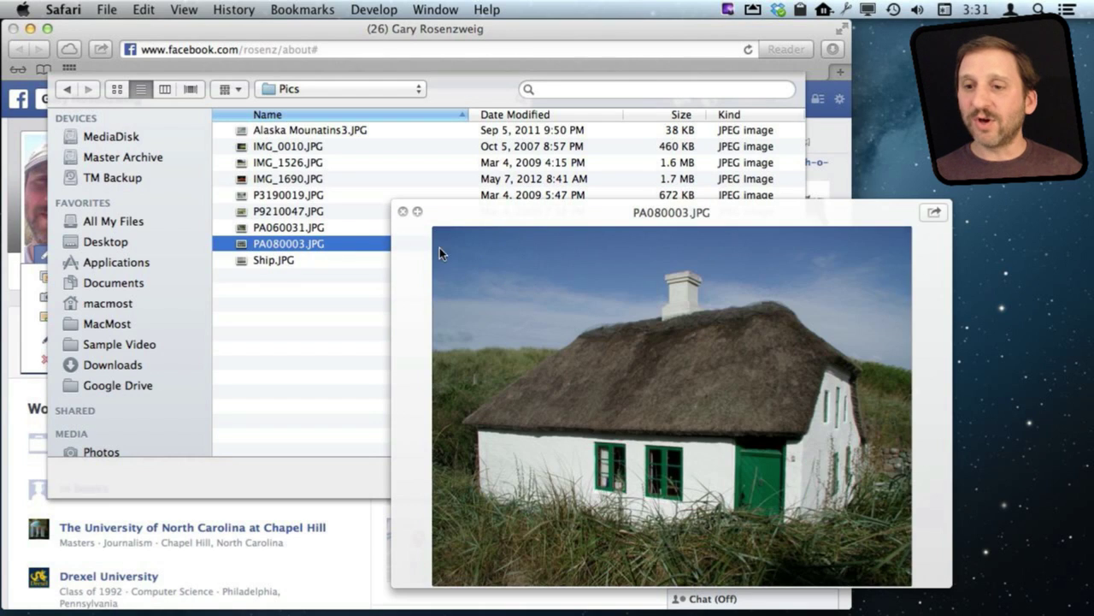
left_click(271, 173)
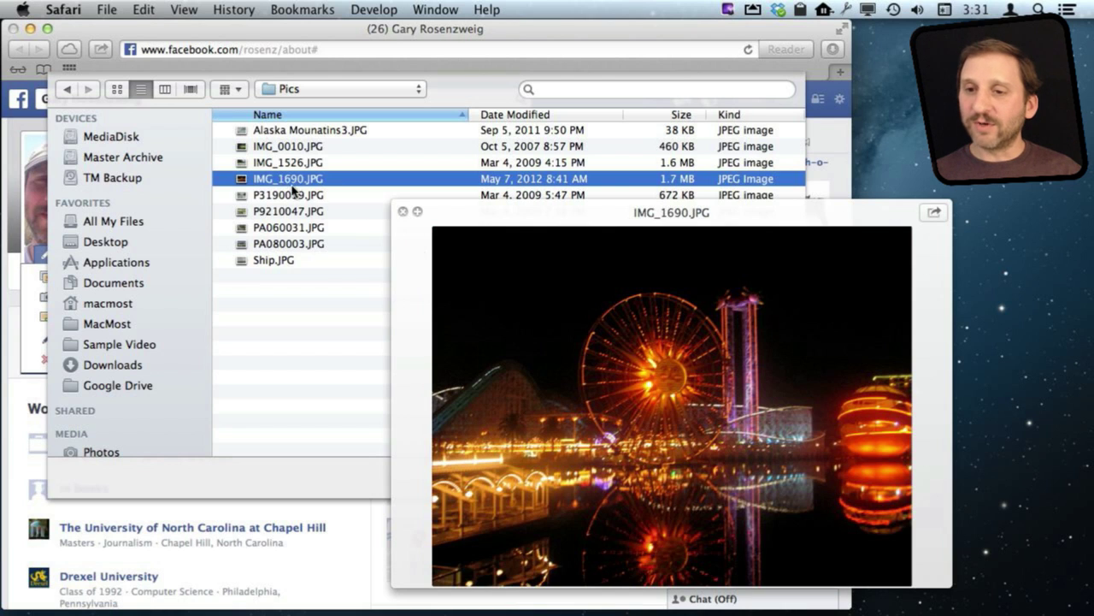
left_click(403, 211)
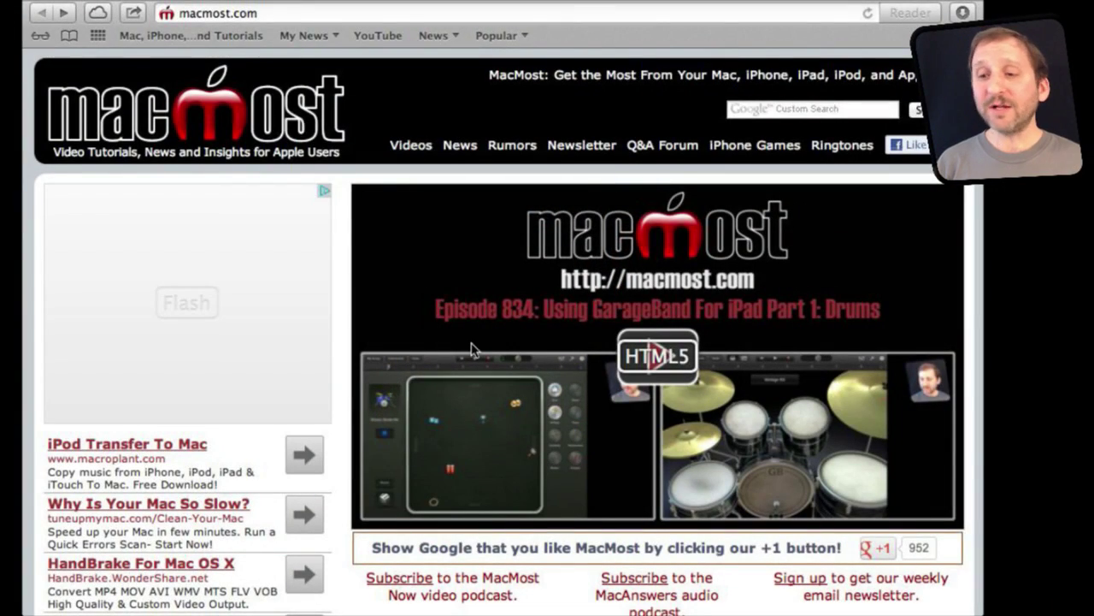
Open the 'MacMost Now 833: 18 Google Search Tricks' article from the MacMost home page
scroll(471, 342, "down", 5)
scroll(471, 342, "down", 2)
left_click(554, 244)
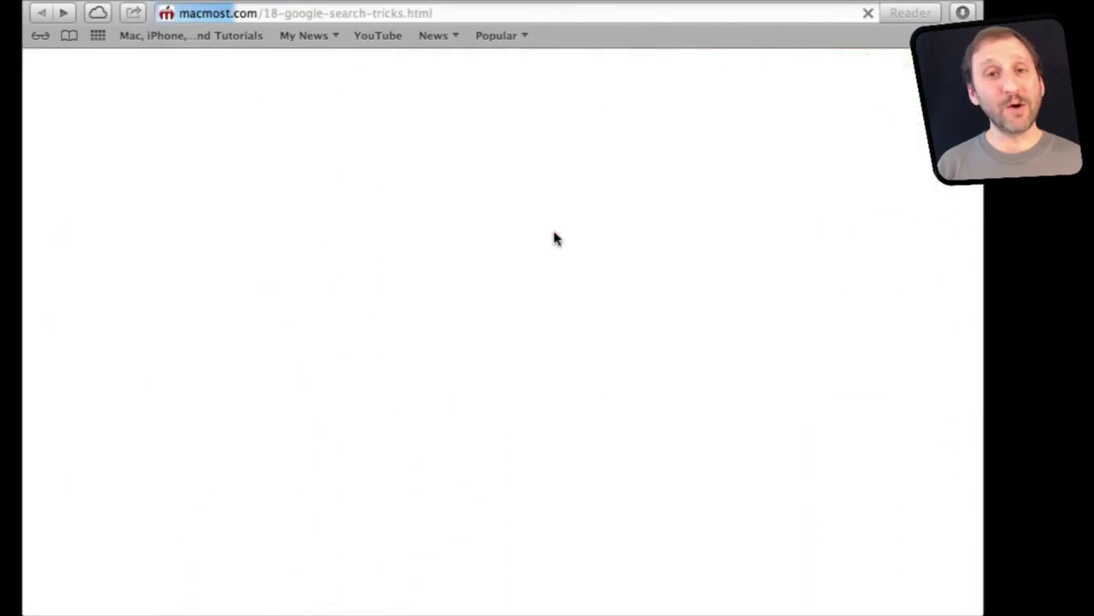
scroll(542, 391, "down", 4)
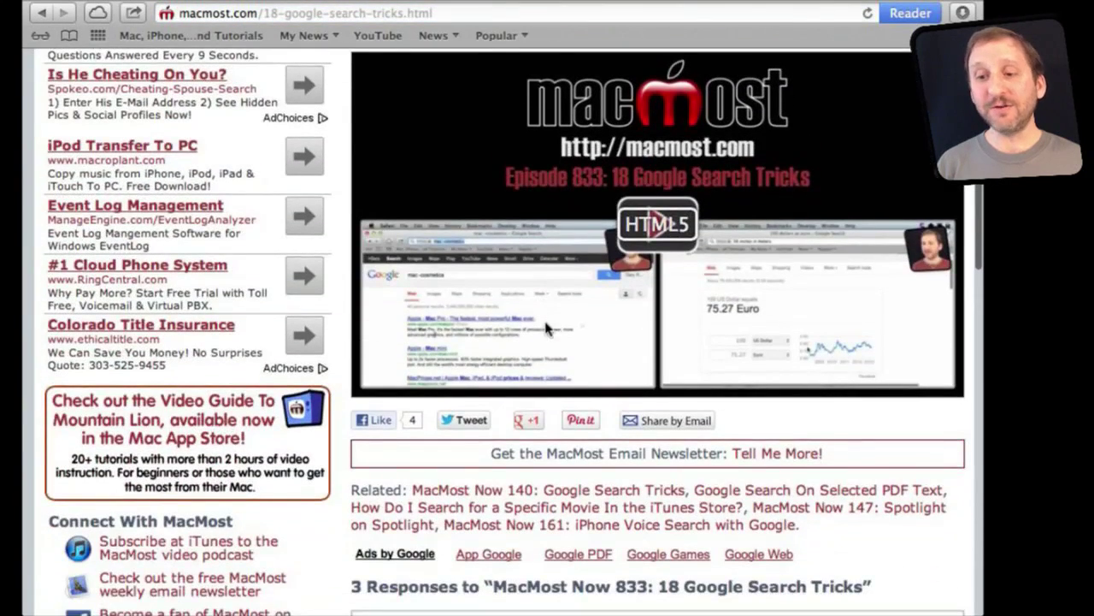